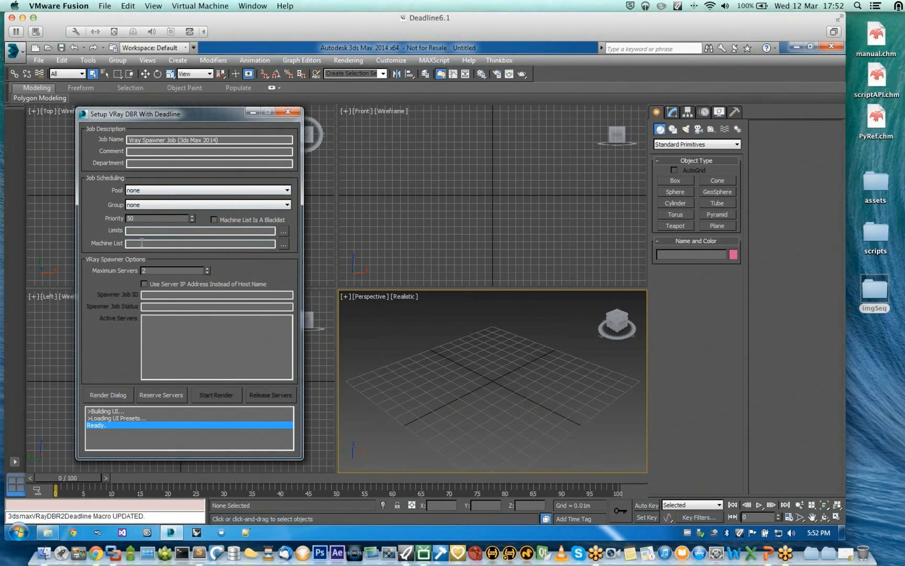
Try to reserve V-Ray servers for the spawner job, declining to have distributed rendering enabled automatically
drag(209, 140, 125, 140)
double_click(151, 270)
click(158, 396)
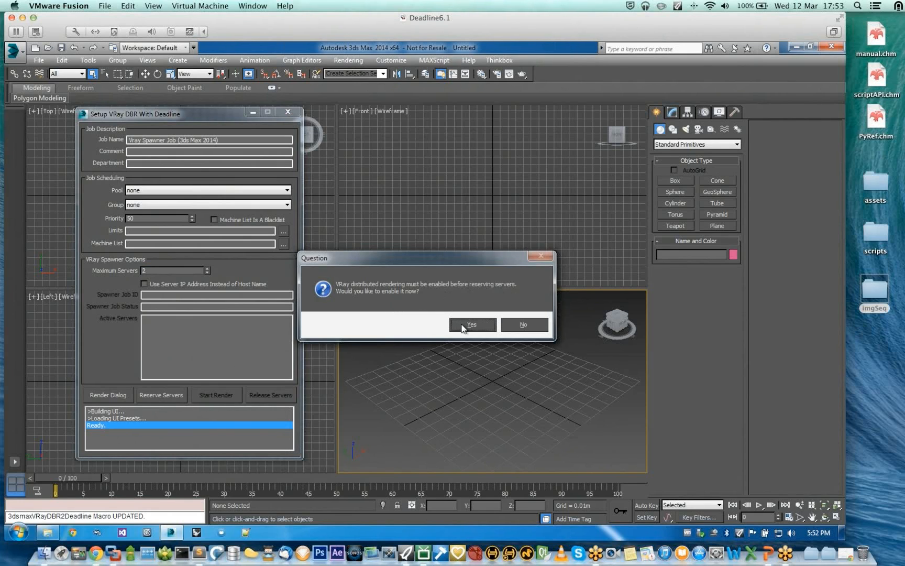
click(521, 324)
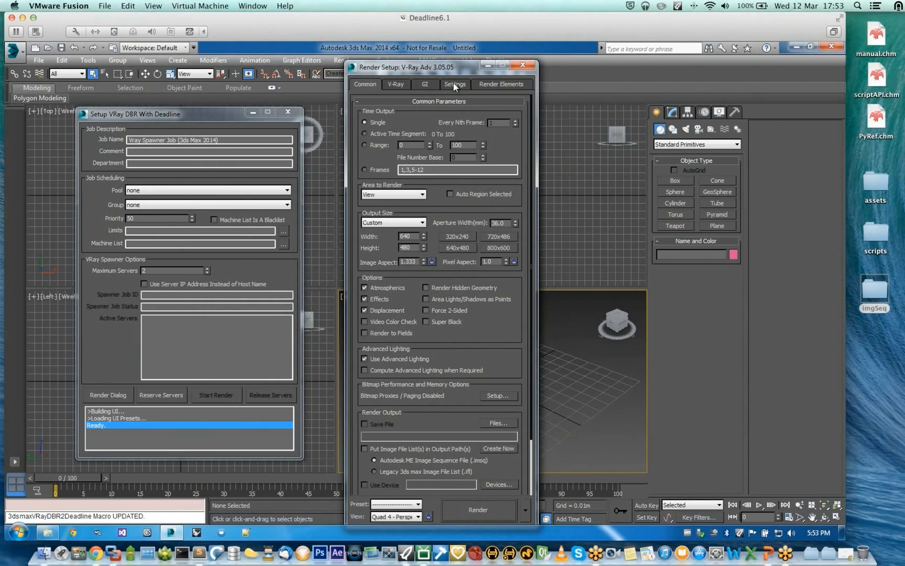
Enable V-Ray distributed rendering in the render settings and remove the WIN7X64 server from its server list
click(453, 84)
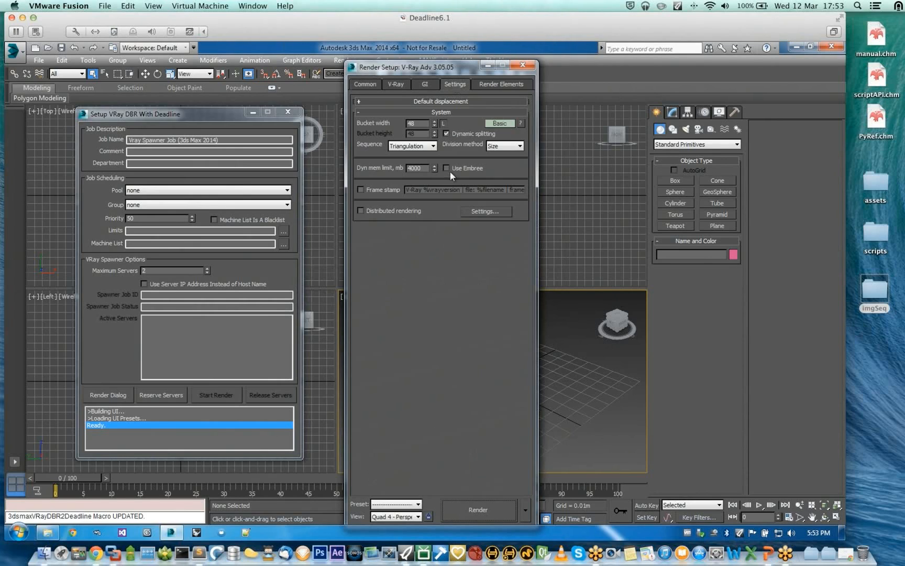
click(377, 210)
click(486, 211)
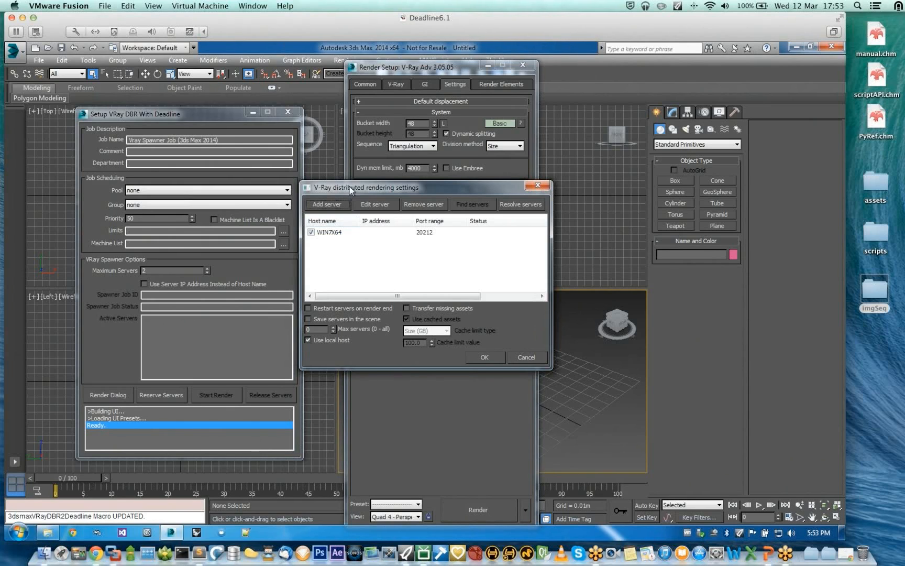
drag(353, 188, 365, 203)
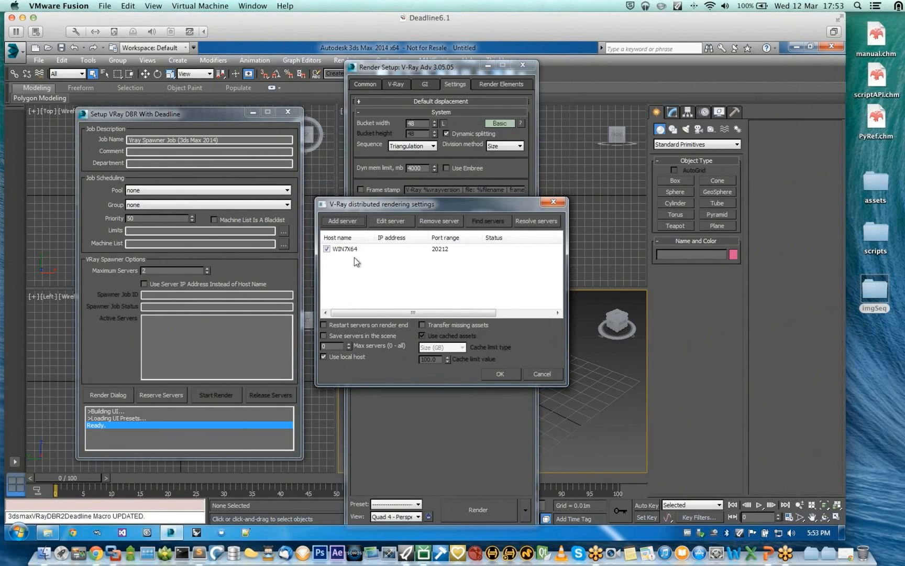
click(354, 252)
click(442, 221)
Turn off Use local host, leave Transfer missing assets off, accept the distributed rendering settings and close Render Setup
click(429, 325)
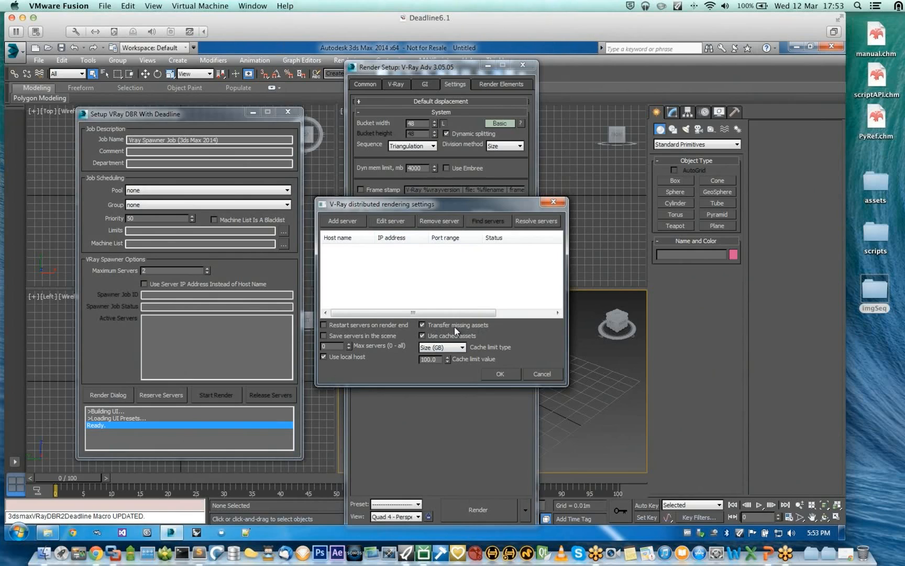
click(422, 324)
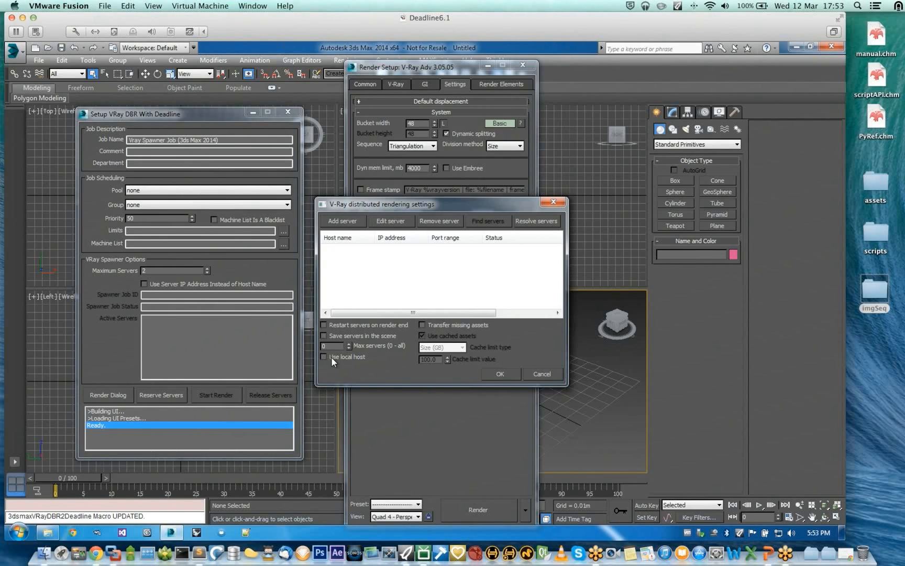
click(501, 373)
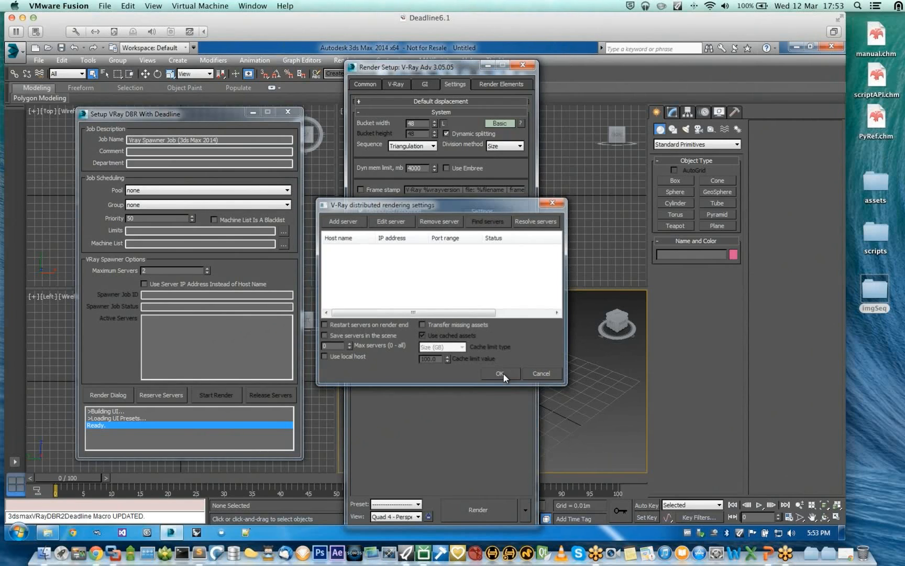
key(F10)
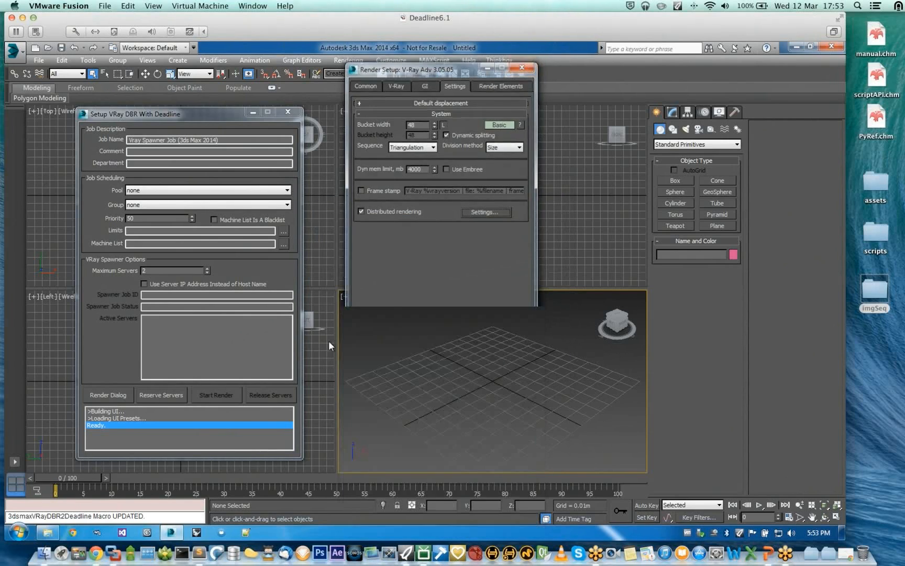
Reserve the servers by submitting the V-Ray spawner job and check its job ID and status
click(167, 394)
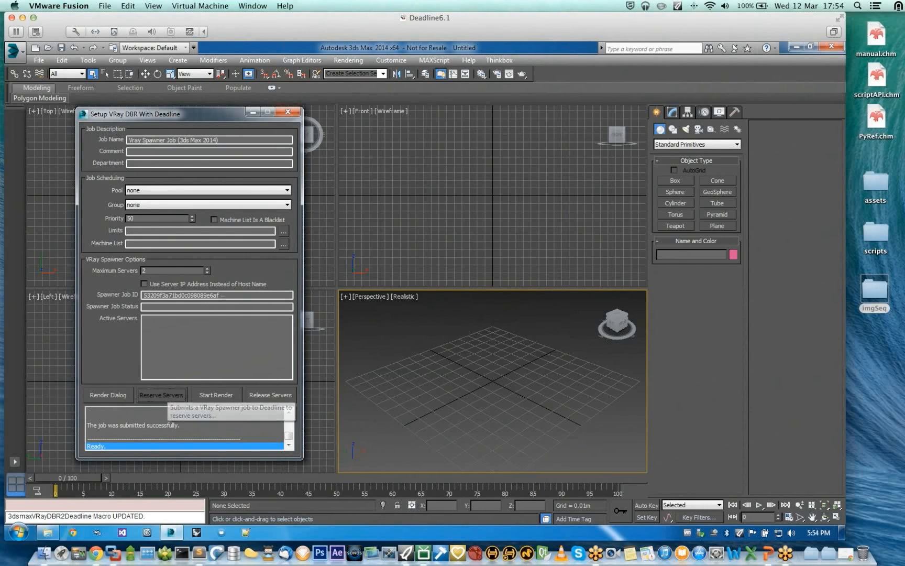
click(153, 423)
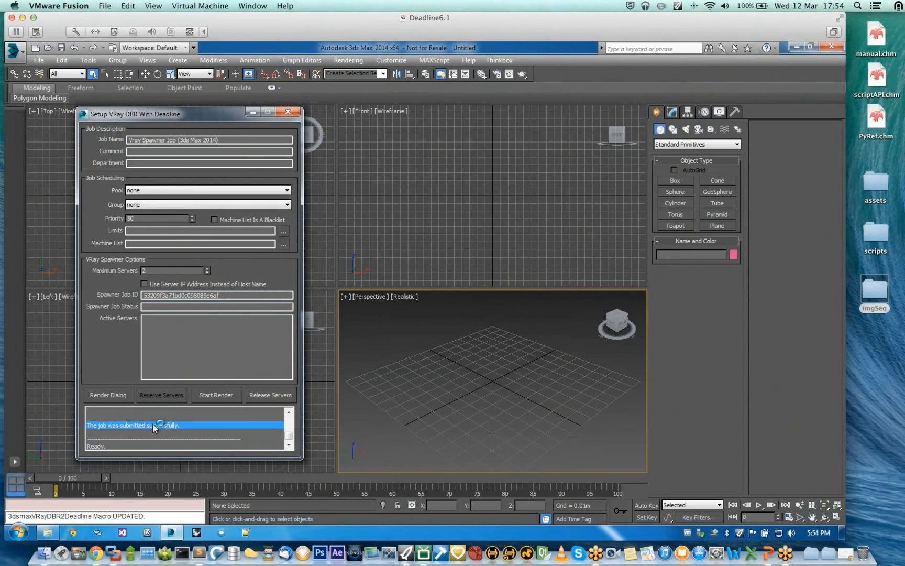
drag(225, 296, 142, 296)
click(233, 294)
double_click(158, 307)
click(173, 308)
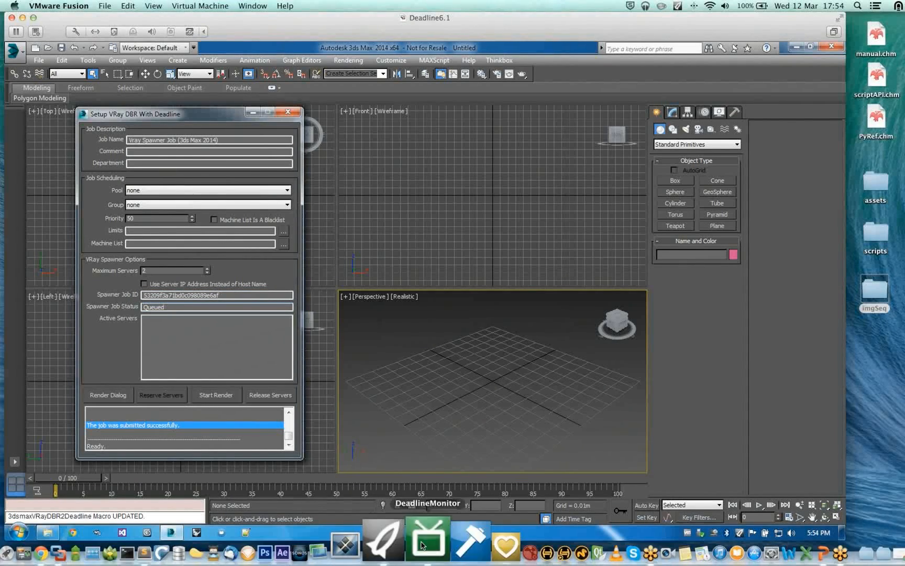
View the tasks of the Vray Spawner Job (3ds Max 2014) in Deadline Monitor and return to VMware Fusion
click(422, 545)
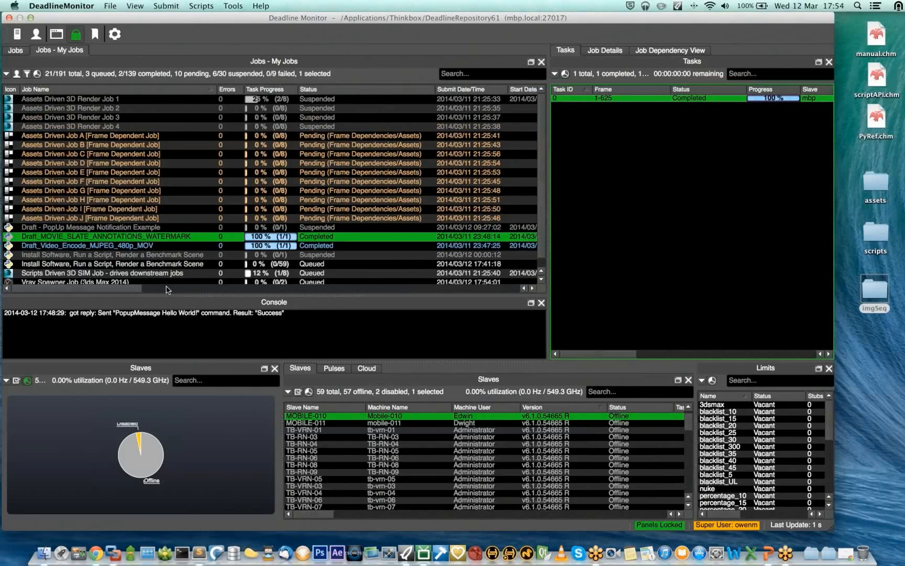
click(167, 283)
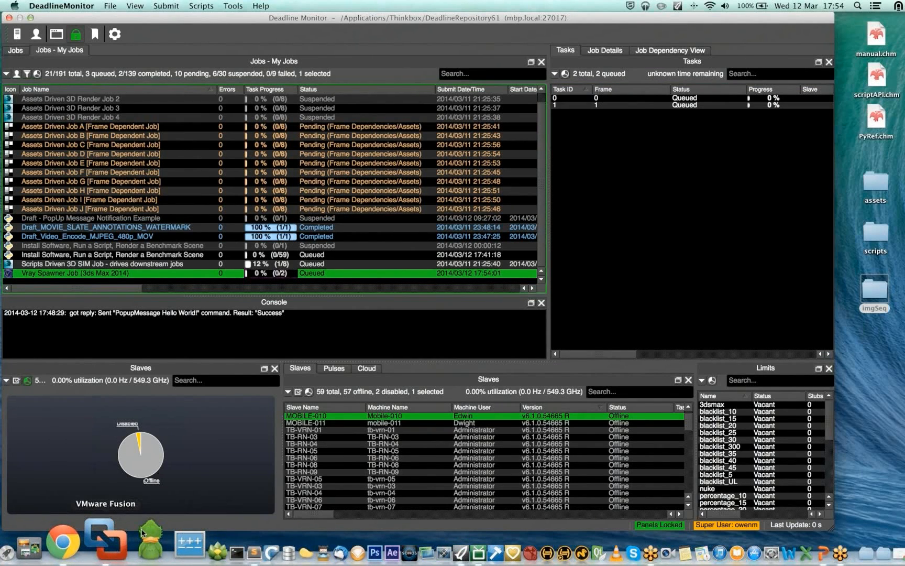
click(112, 540)
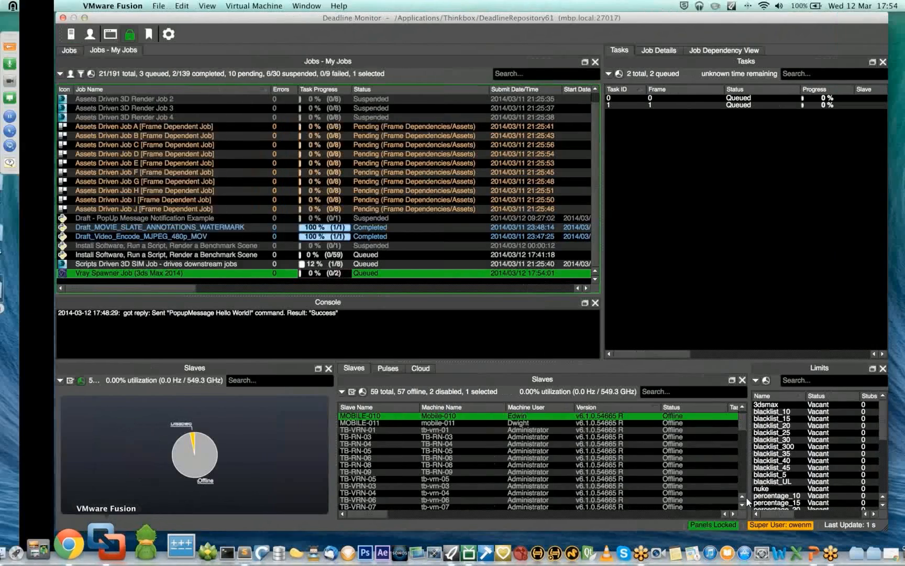
Start a Deadline Slave on the virtual machine from the Deadline Launcher
right_click(739, 534)
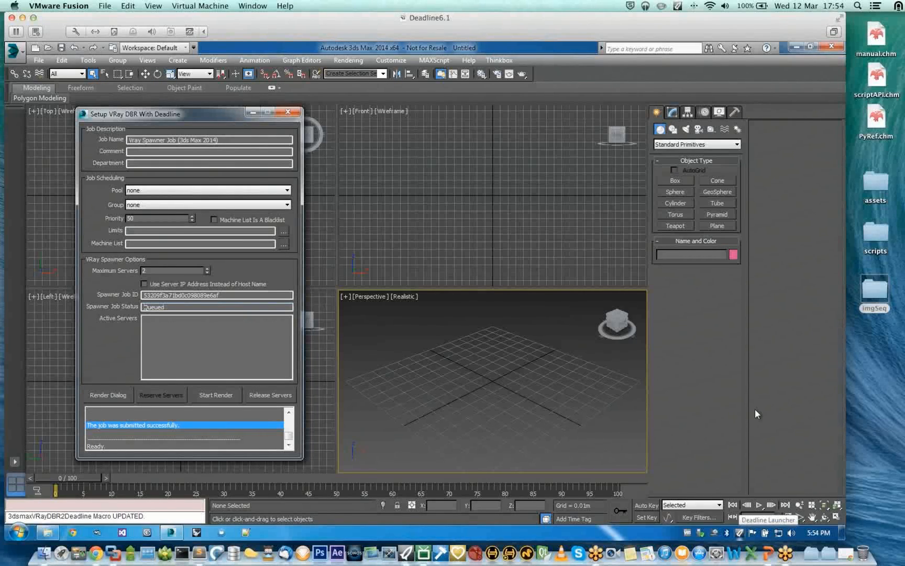
click(762, 384)
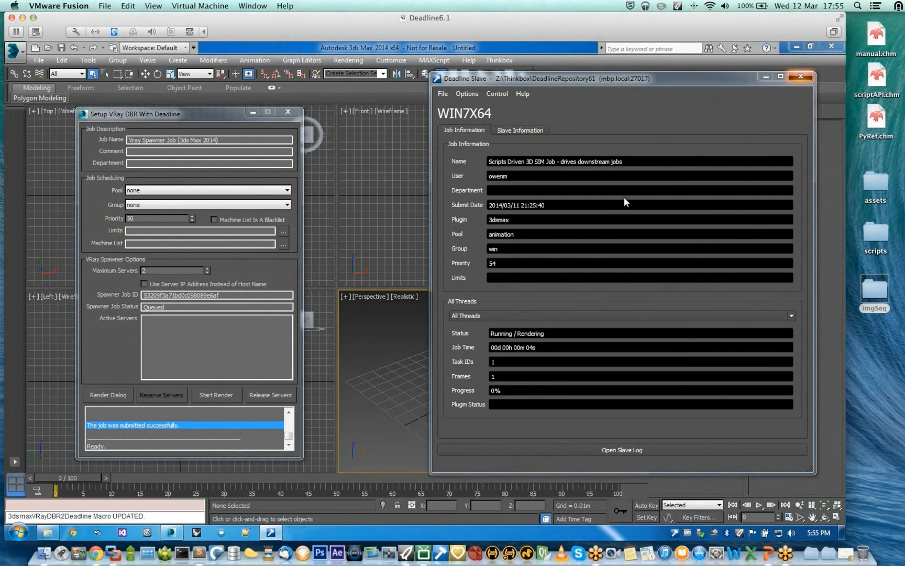
click(588, 295)
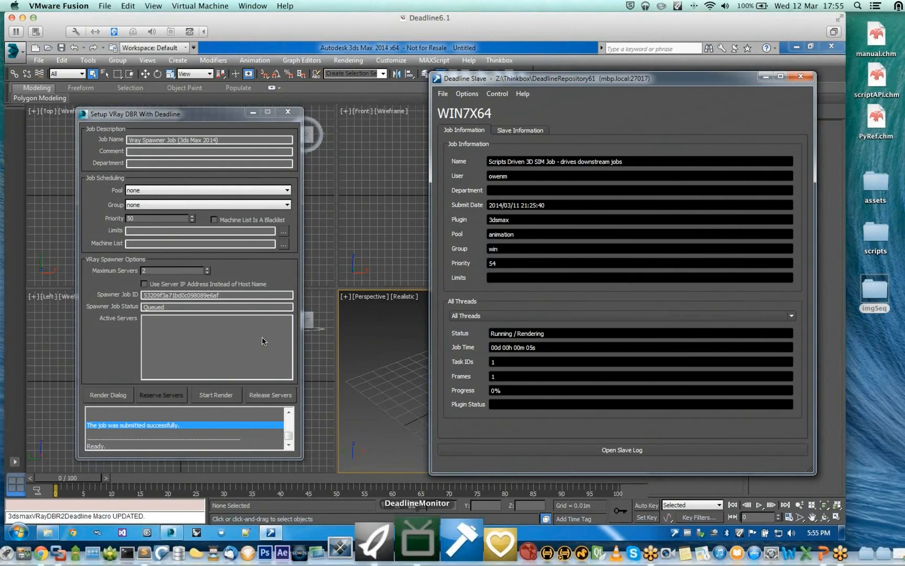
In Deadline Monitor, suspend the Scripts Driven 3D SIM Job and the queued Install Software, Run a Script, Render a Benchmark Scene job
click(417, 541)
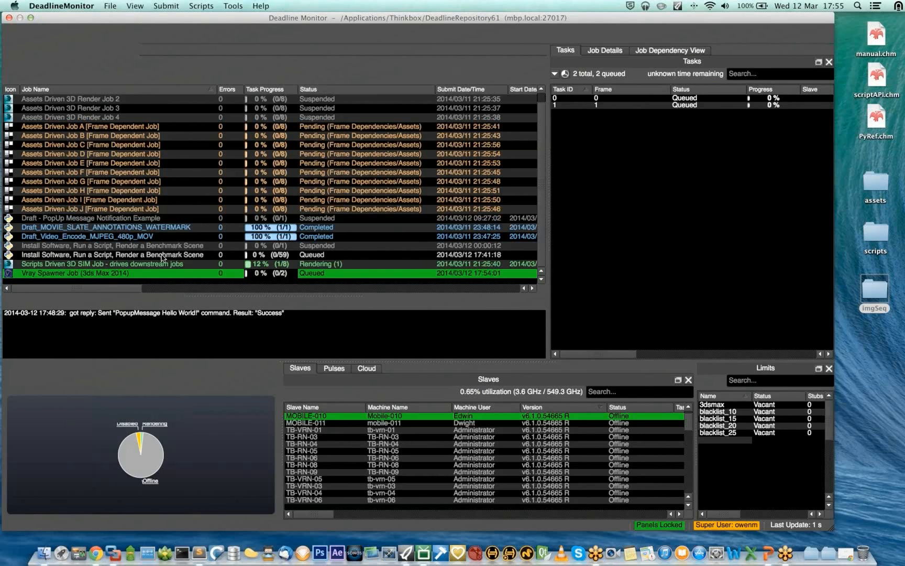
super+click(162, 255)
right_click(162, 255)
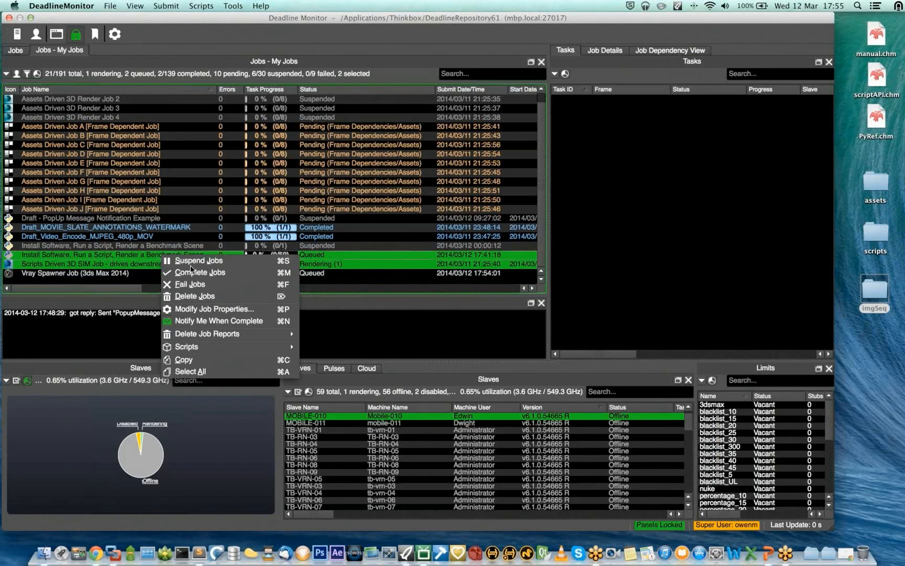
click(196, 261)
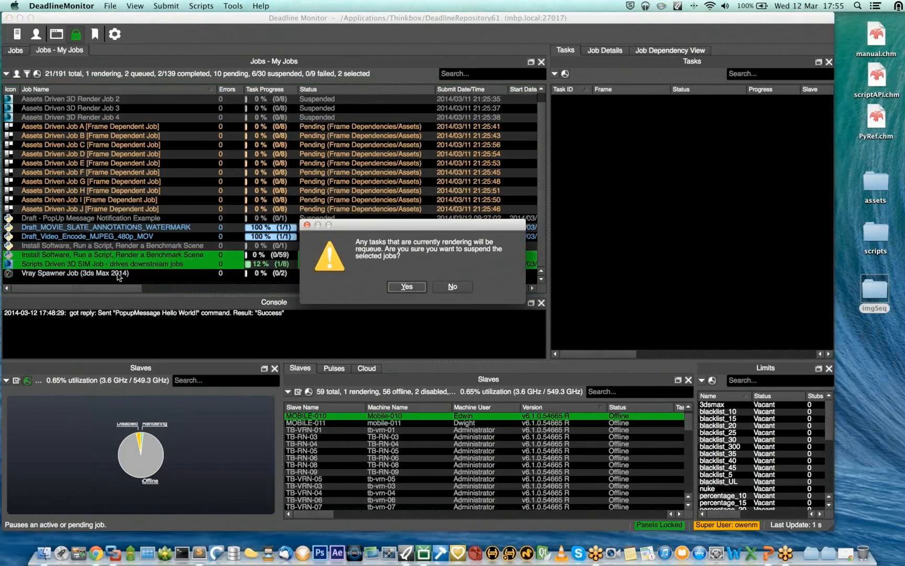
click(406, 287)
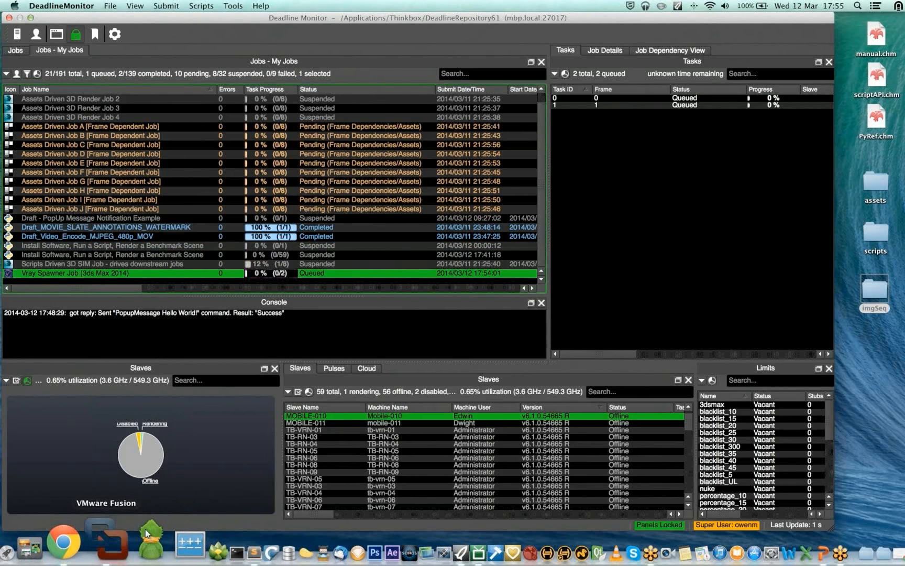
Return to VMware Fusion and check the slave's current job and the running V-Ray spawner's options
click(147, 533)
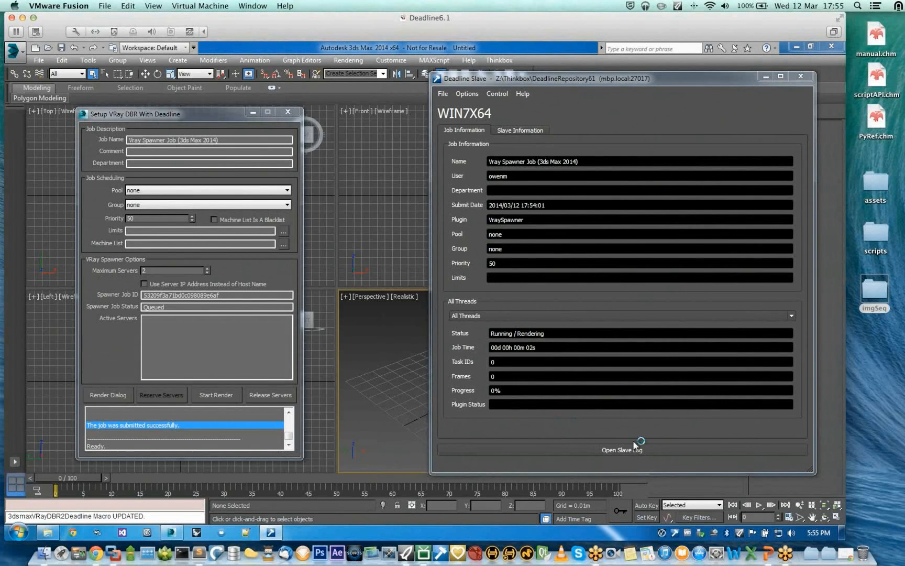
right_click(662, 531)
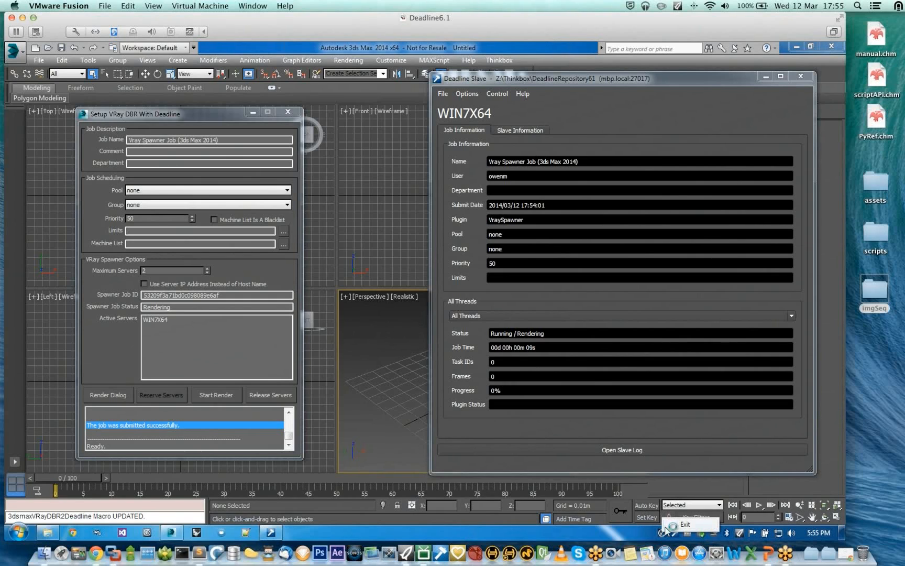
click(666, 524)
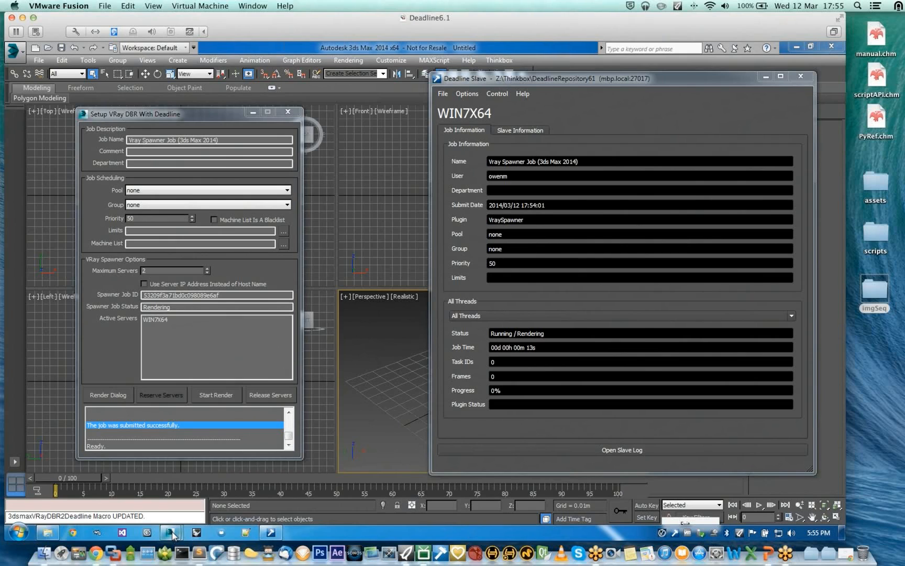
Return to the 3ds Max DBR setup dialog and check the spawner job status, active server and render start option
mouse_move(173, 533)
double_click(163, 308)
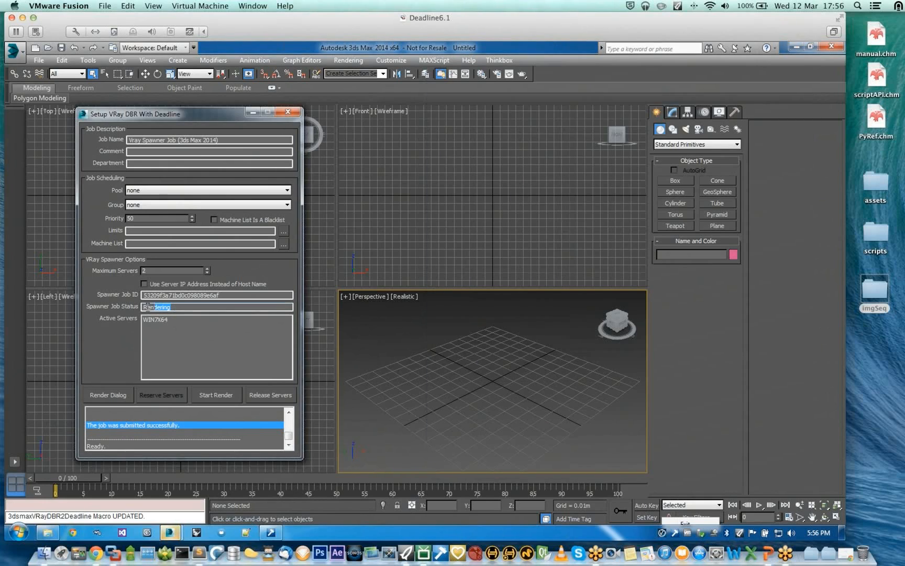
click(173, 318)
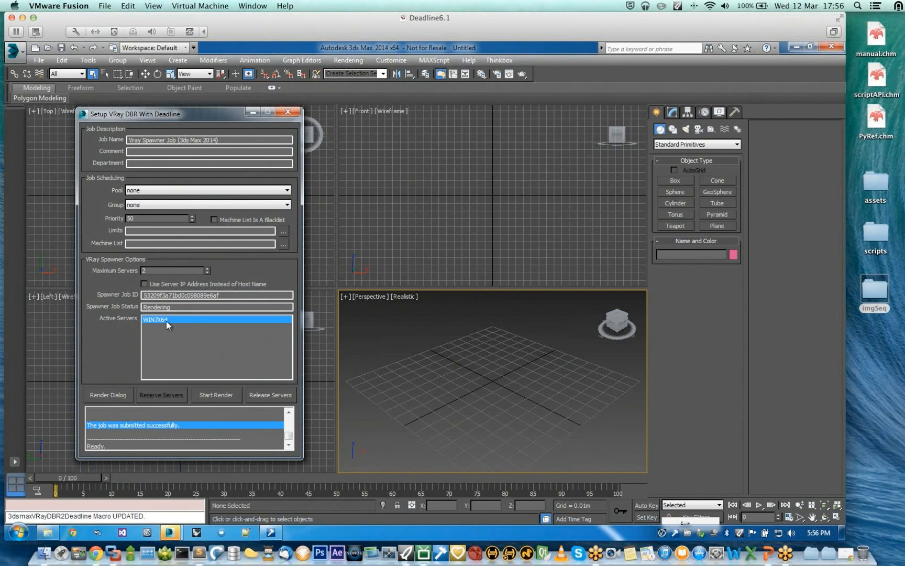
click(213, 396)
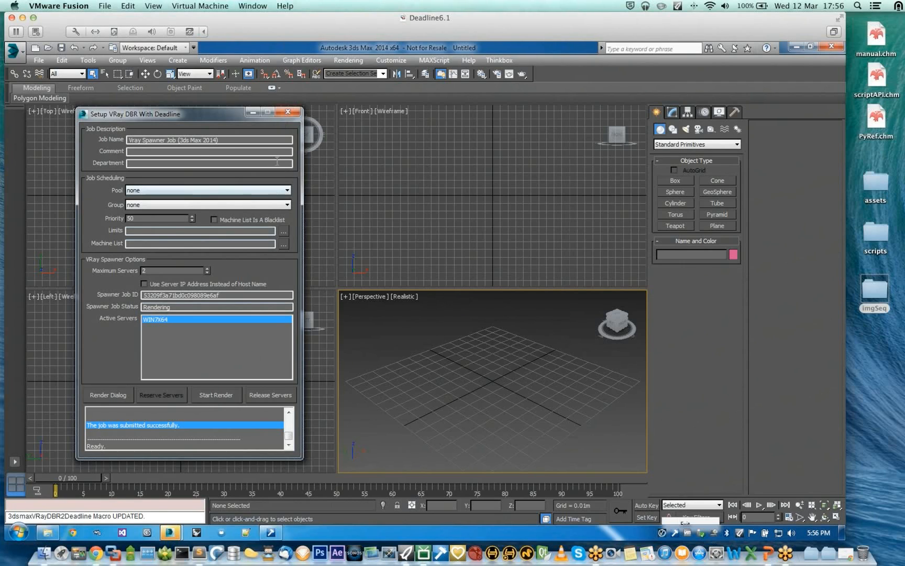
In Deadline Monitor, review the actions available for the spawner's rendering task and for the Vray Spawner Job
click(419, 551)
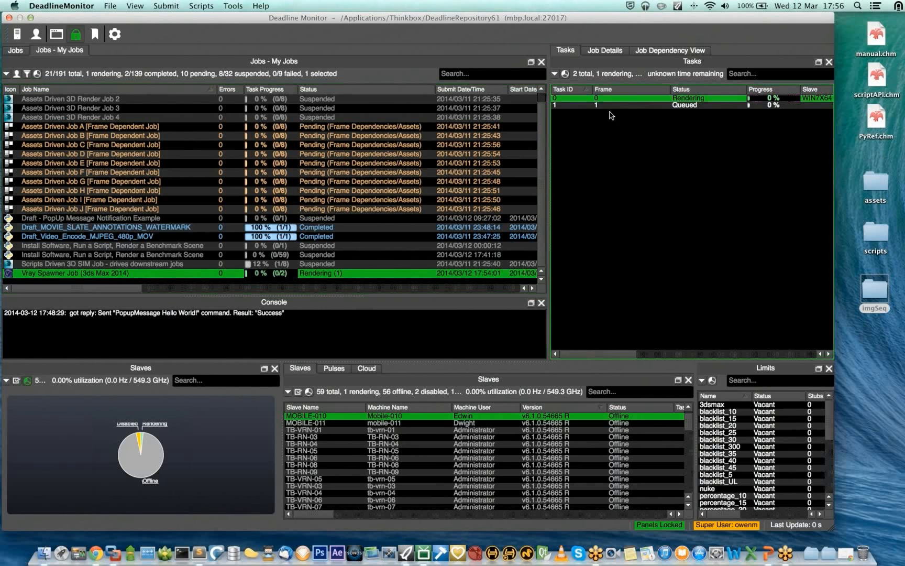
right_click(617, 99)
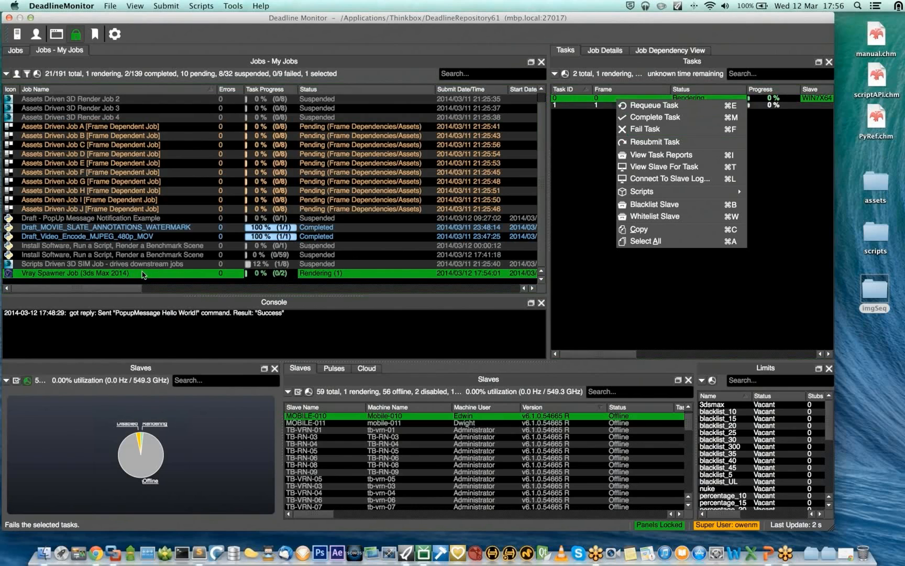
click(142, 274)
right_click(140, 273)
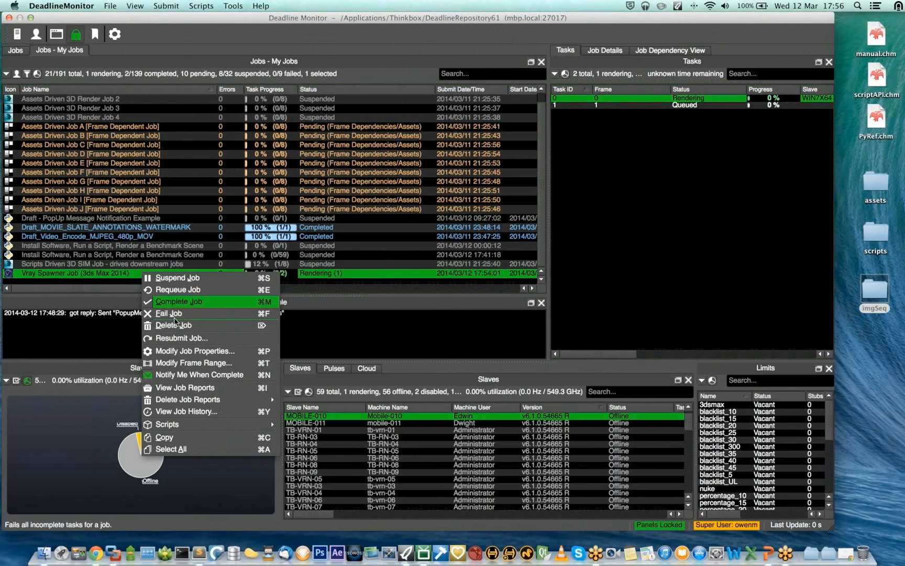
click(116, 276)
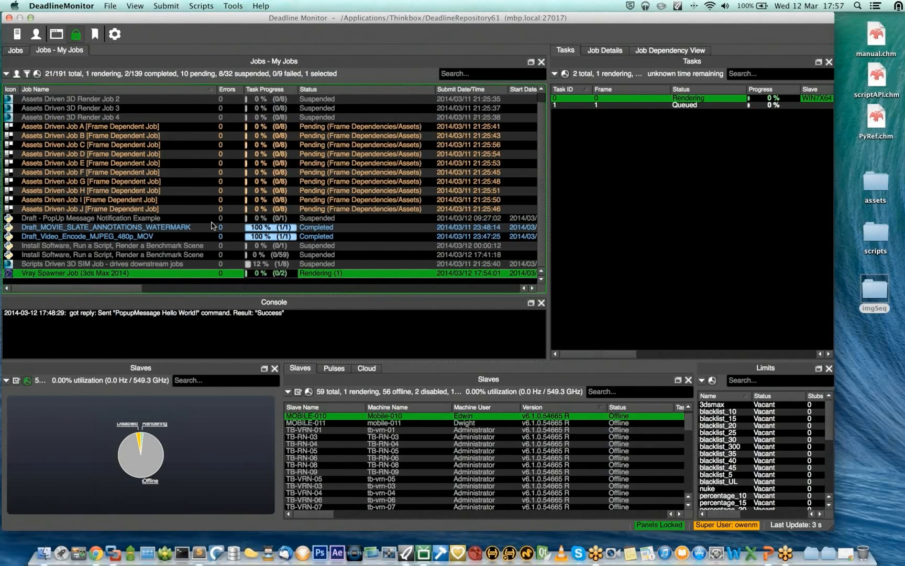
Return to VMware Fusion, minimize 3ds Max and reposition the Deadline Slave window on the Windows desktop
key(ctrl+Left)
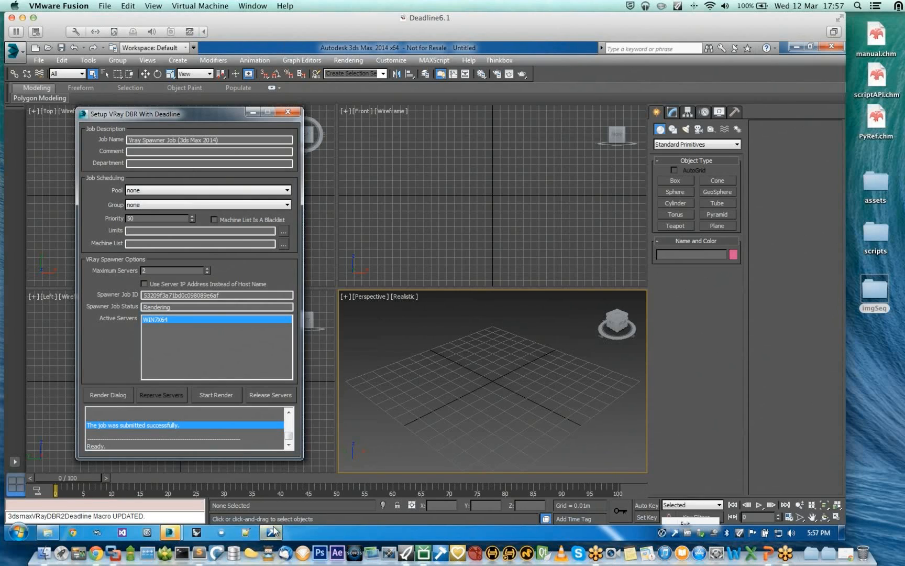
click(271, 533)
right_click(271, 532)
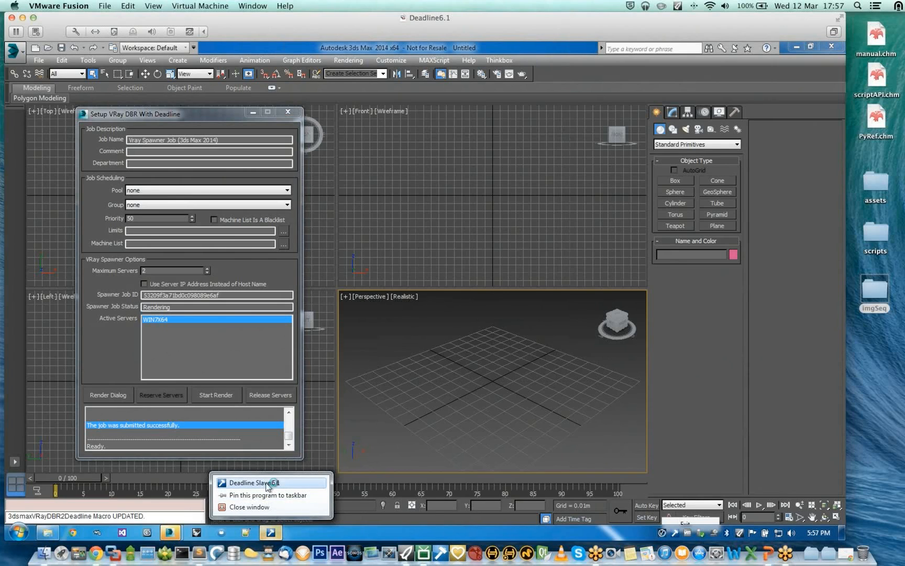
click(267, 482)
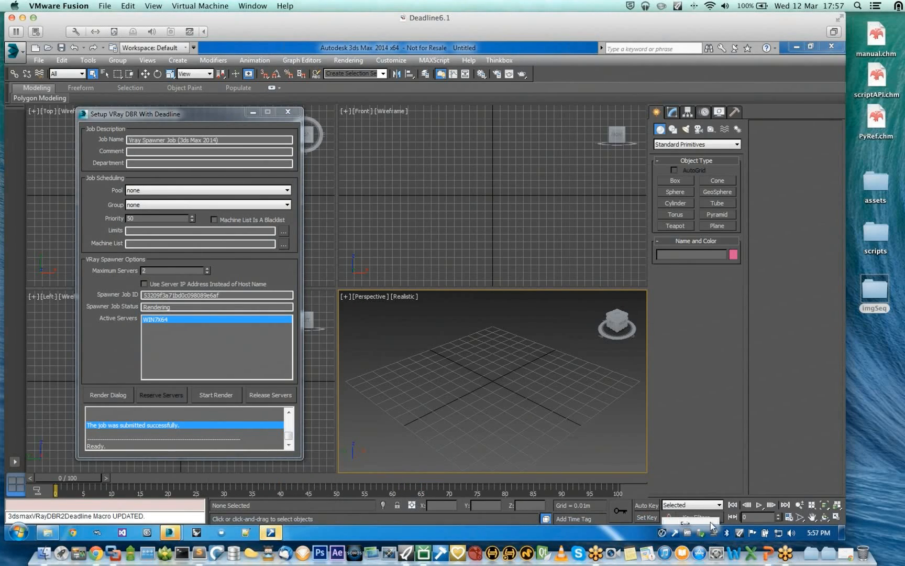
right_click(679, 531)
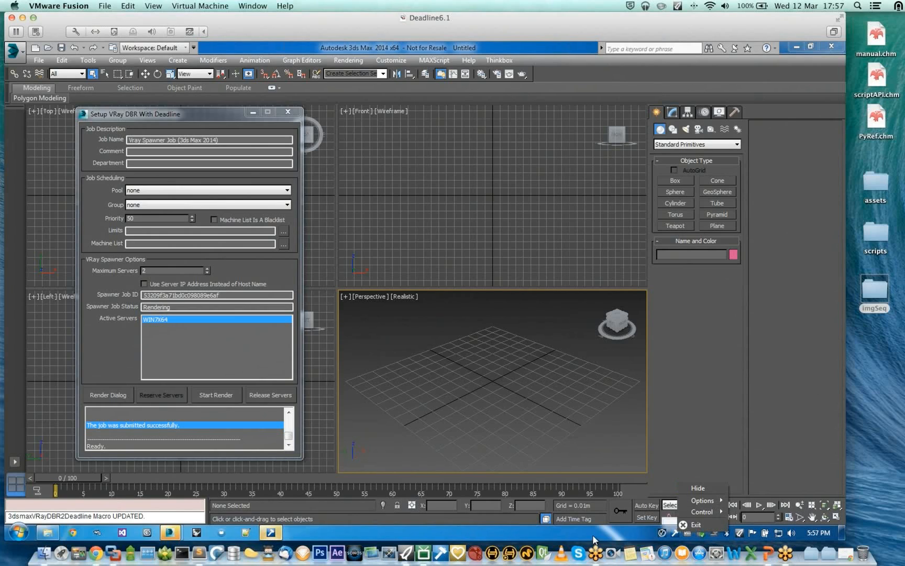
click(796, 48)
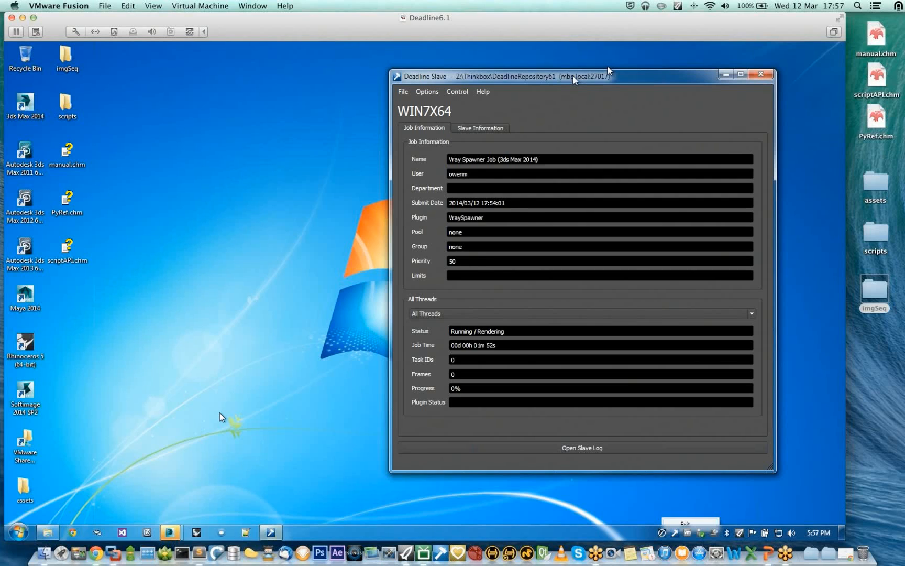
drag(573, 79, 605, 92)
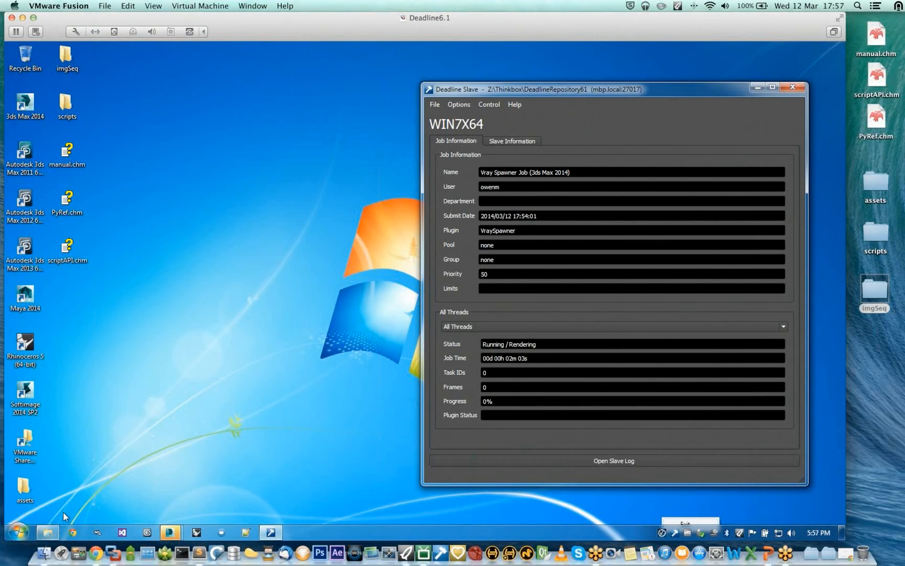
Launch procexp.exe from the ProcessExplorer folder, close the folder window and collapse the wininit.exe branch
click(218, 296)
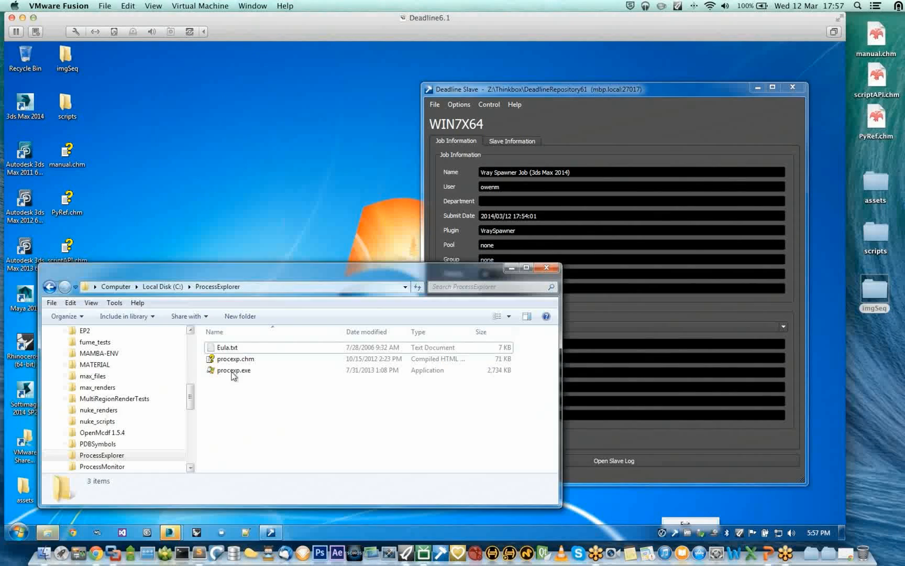
double_click(232, 371)
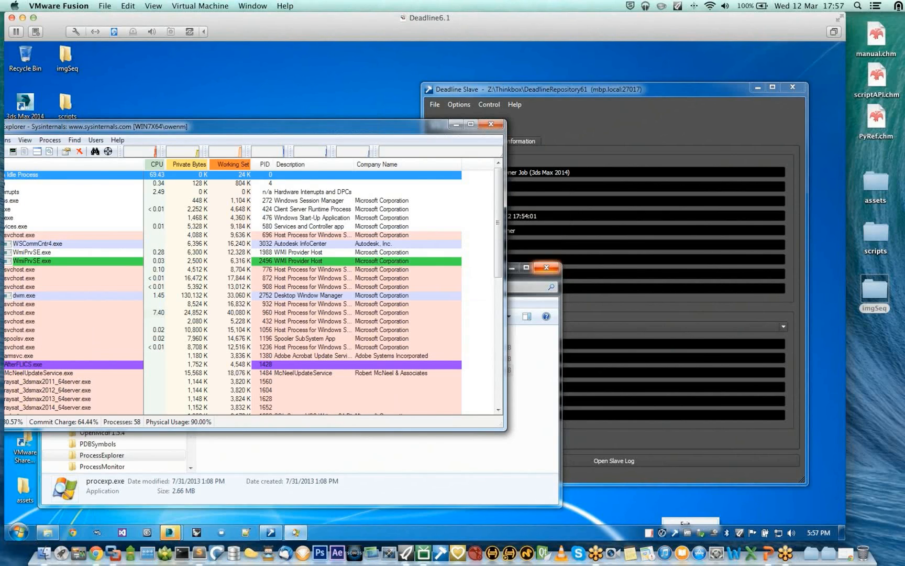
click(547, 267)
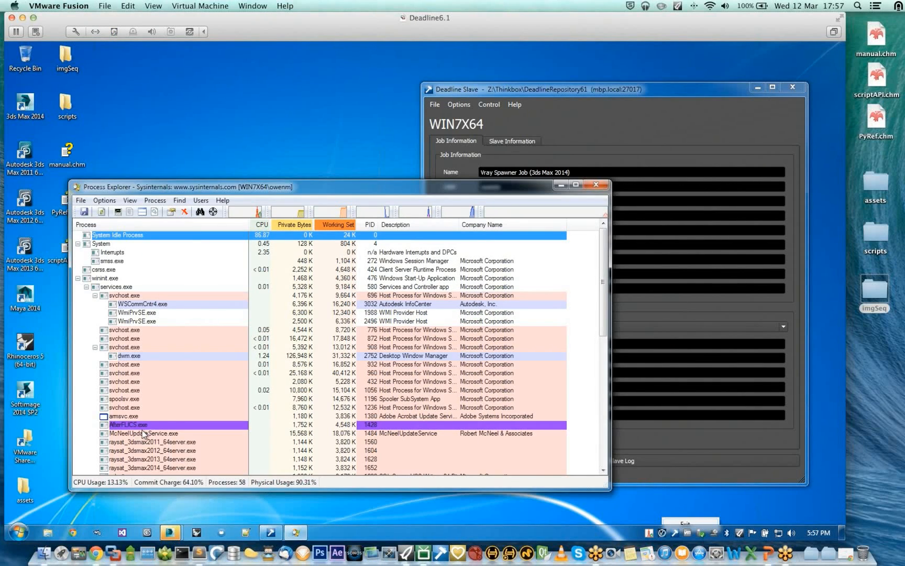
click(78, 278)
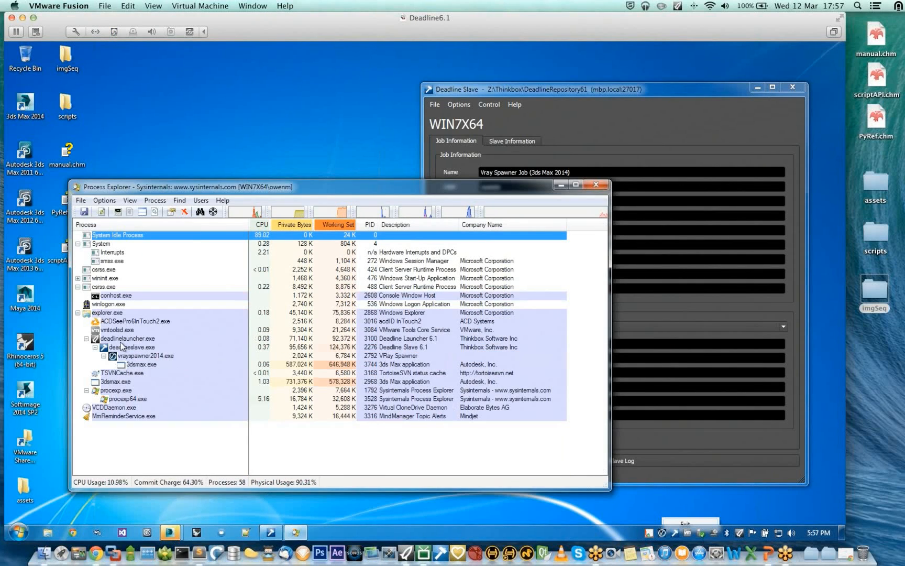
Examine the process chain from deadlinelauncher.exe through deadlineslave.exe and vrayspawner2014.exe to the child 3dsmax.exe, including that process's properties
click(126, 338)
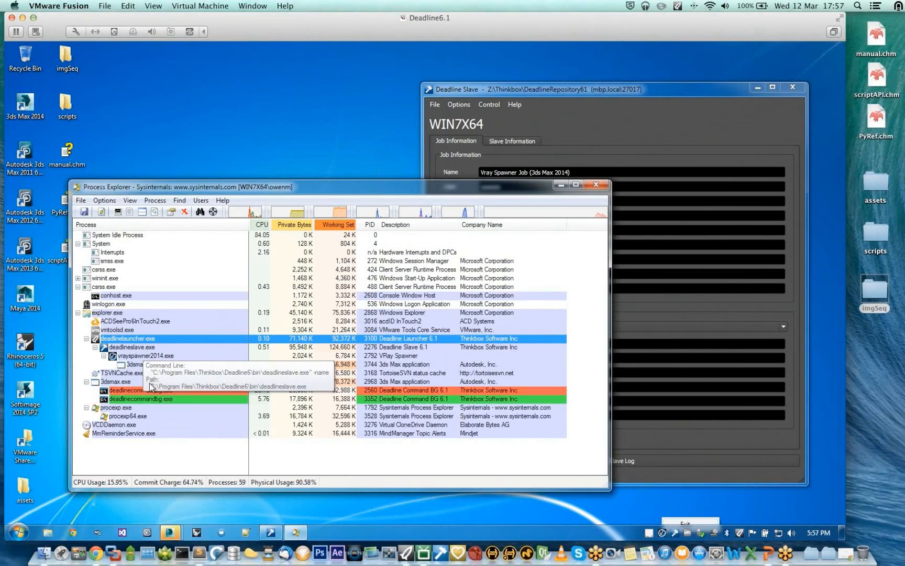
click(152, 347)
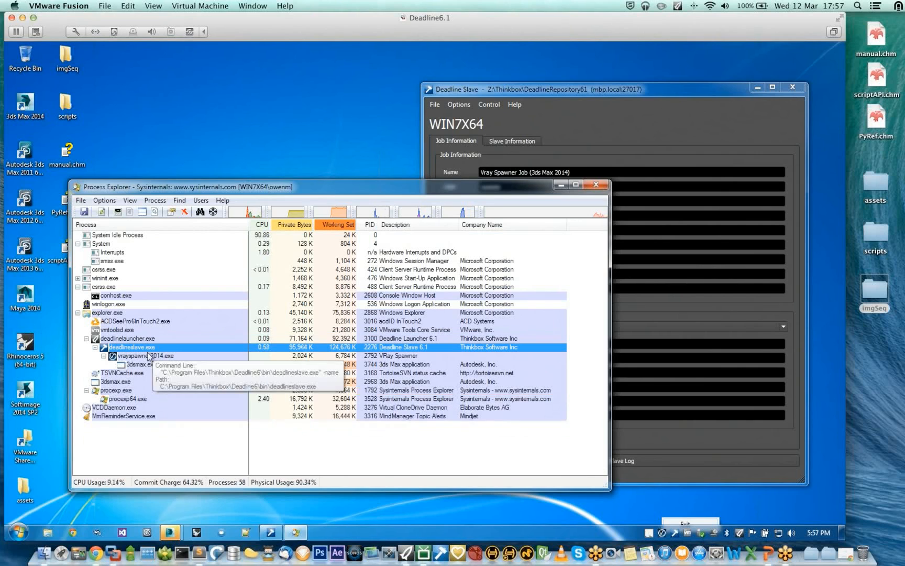
click(140, 356)
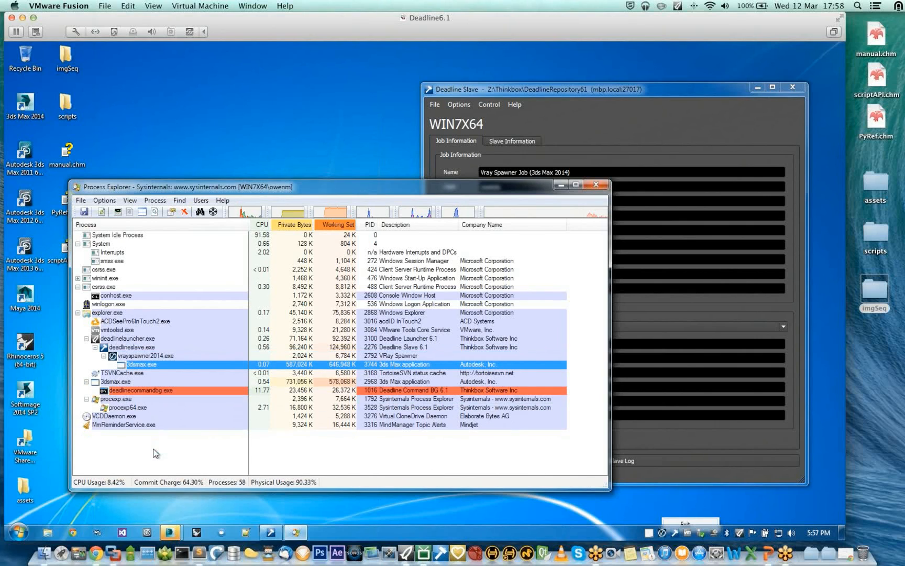
click(140, 348)
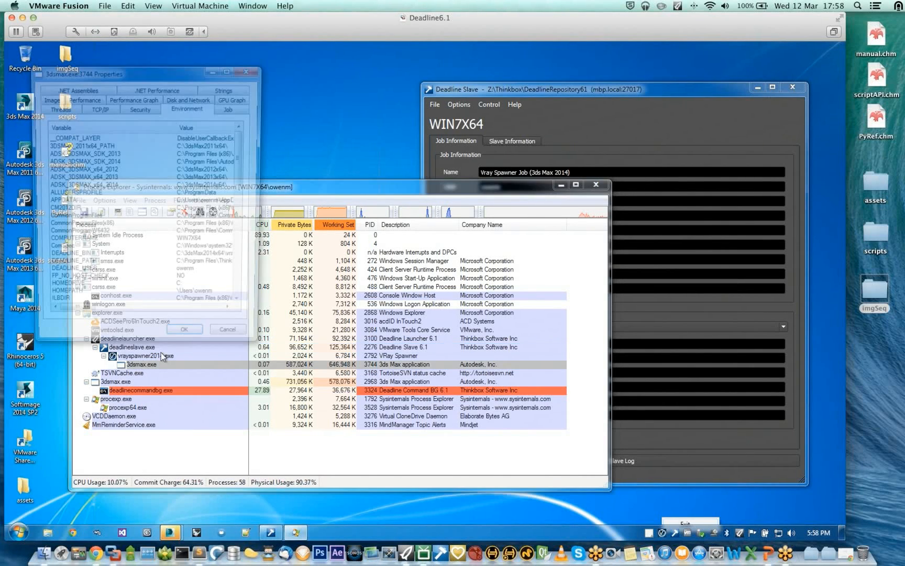
click(140, 364)
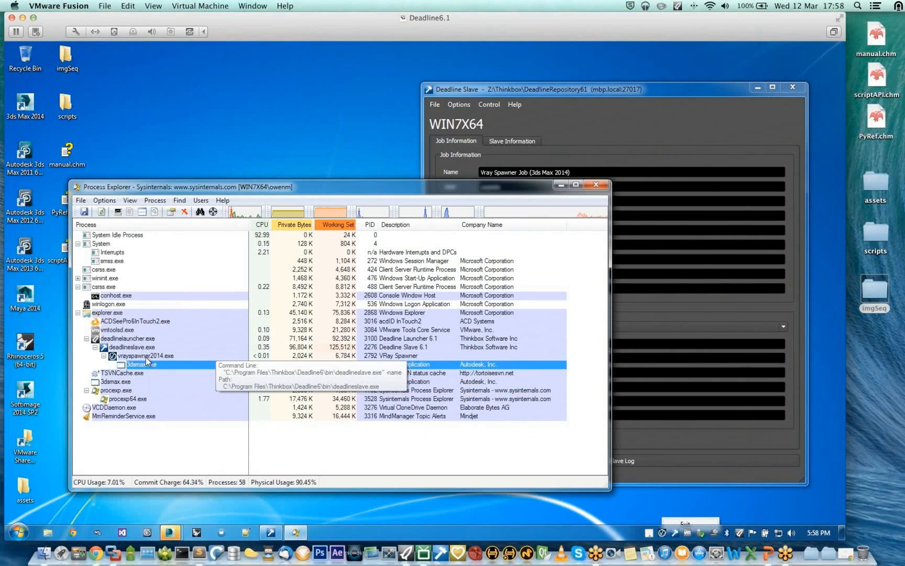
click(152, 356)
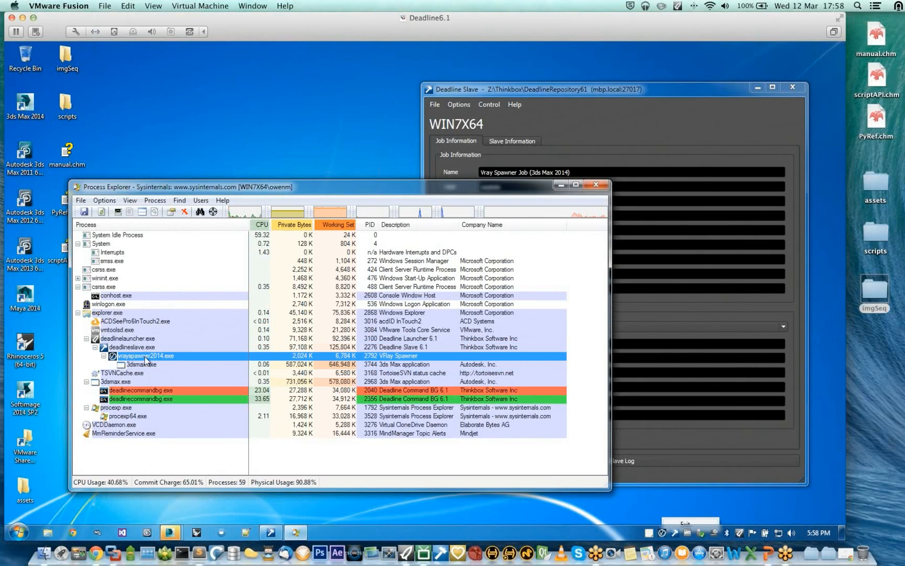
Bring 3ds Max forward, close the Setup VRay DBR With Deadline dialog and accept completing the V-Ray spawner job
click(173, 531)
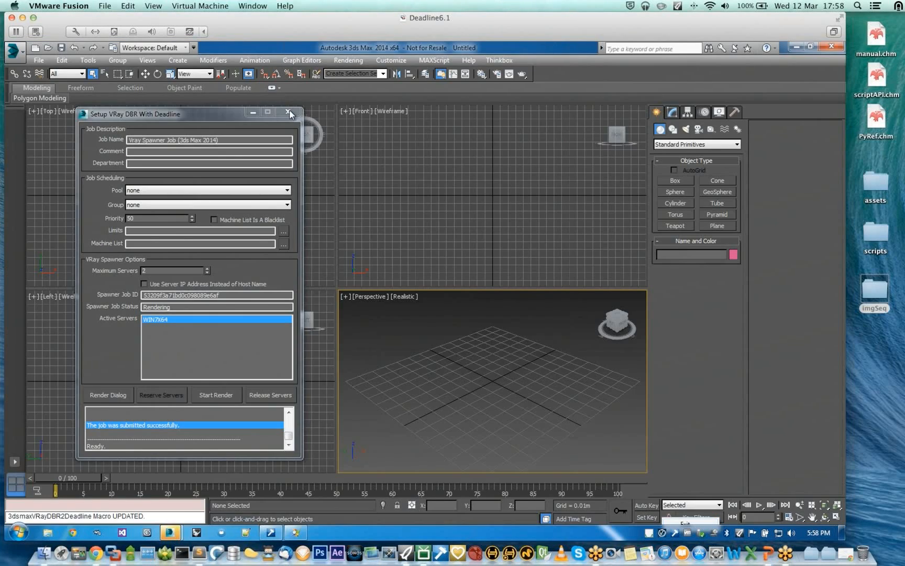
click(288, 113)
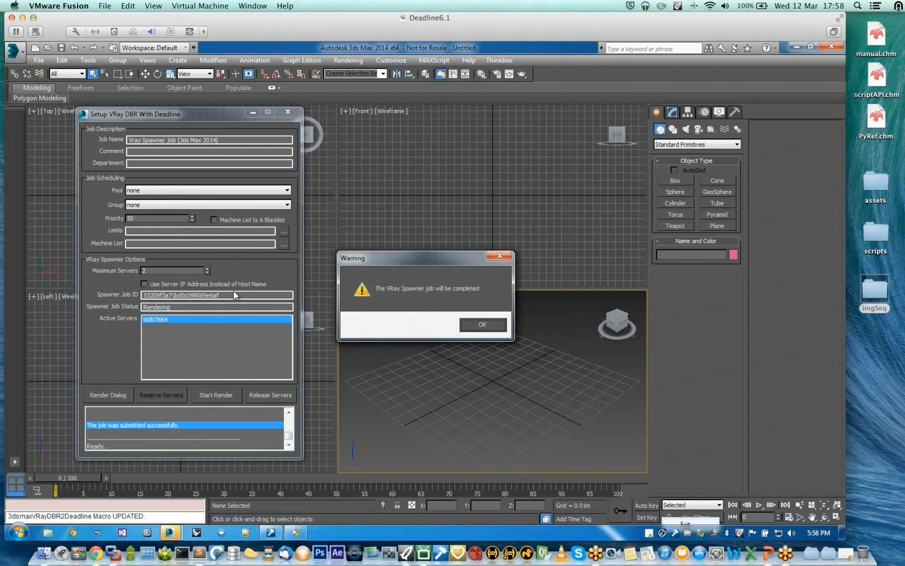
click(482, 326)
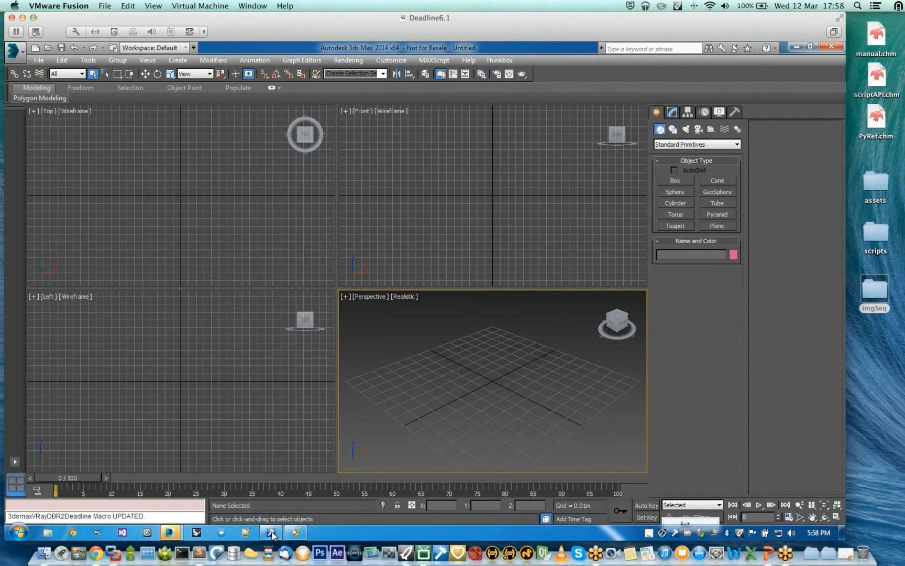
Minimize 3ds Max and check the spawner processes in Process Explorer and the job status in the Deadline Slave window
click(800, 48)
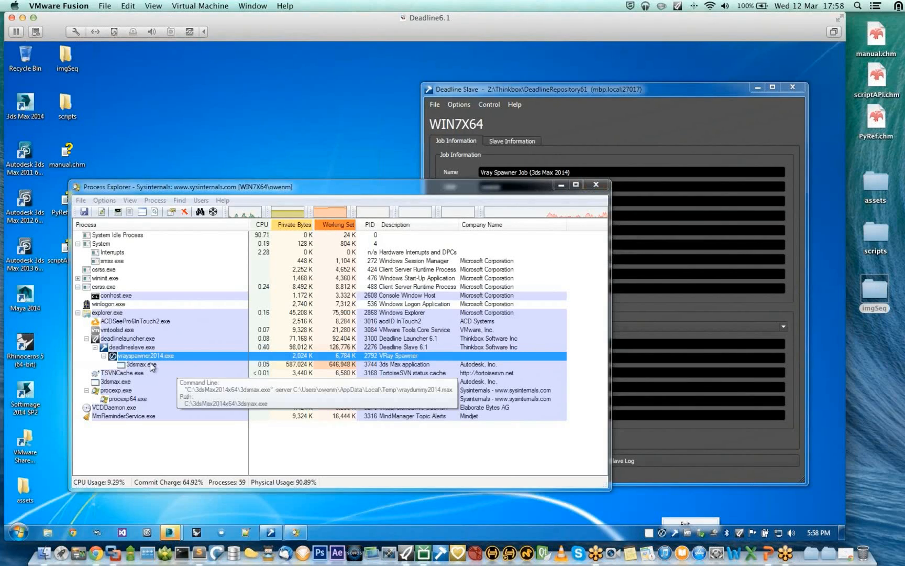
click(151, 365)
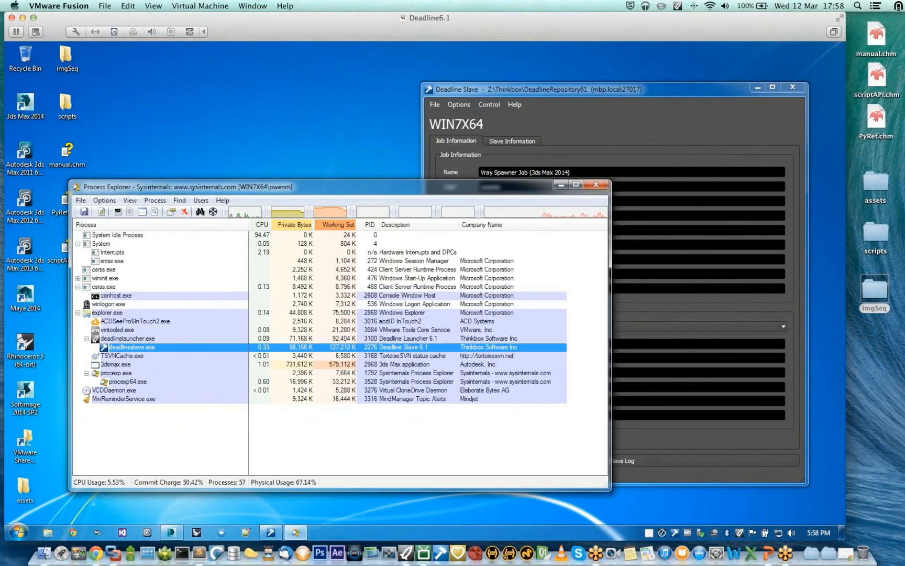
click(668, 85)
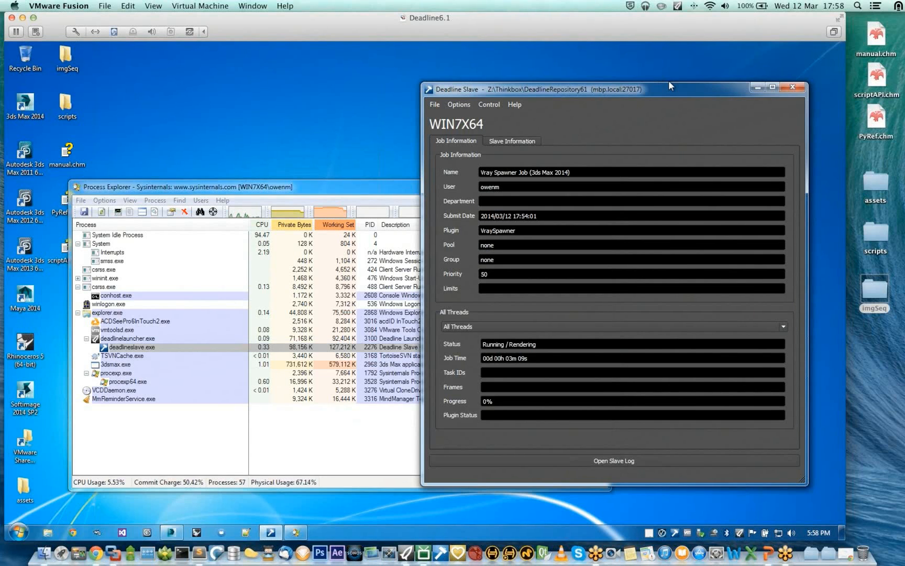
drag(670, 83, 675, 71)
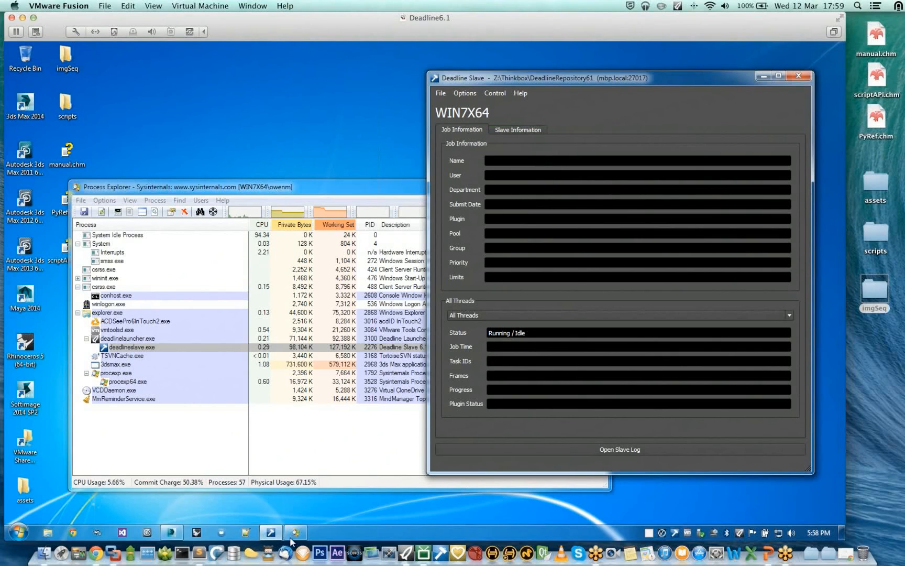
Switch to Deadline Monitor to check the Vray Spawner Job and its tasks, and start switching to Microsoft PowerPoint
click(425, 549)
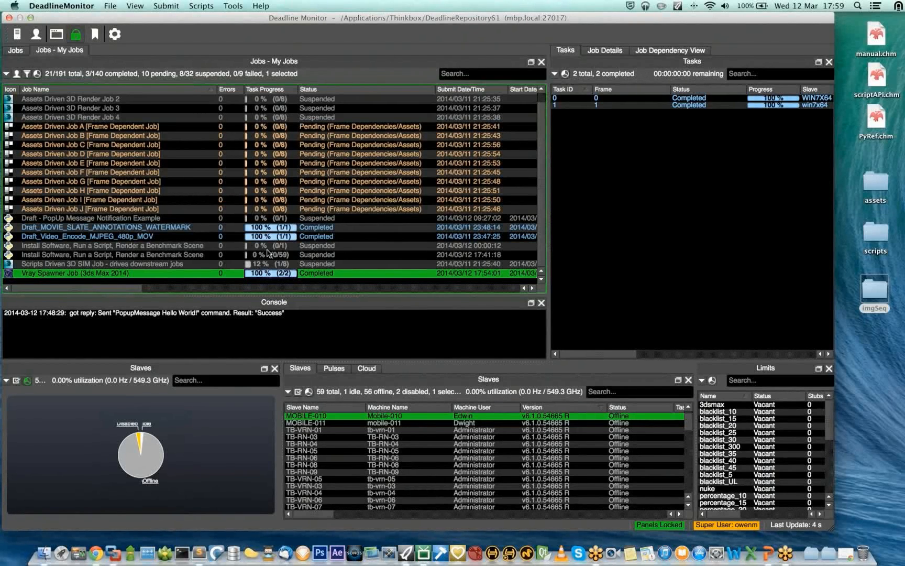
key(super+Tab)
key(super+Tab)
key(super+Tab)
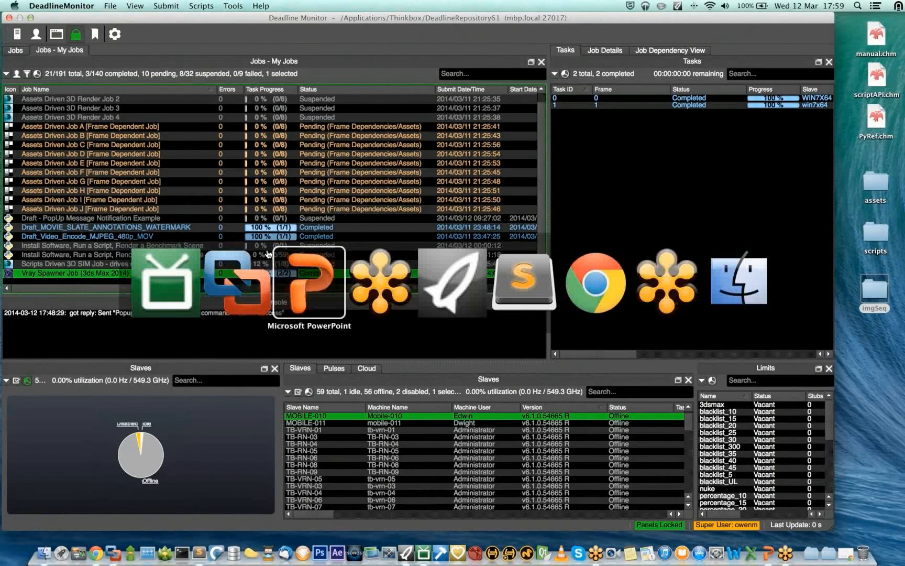